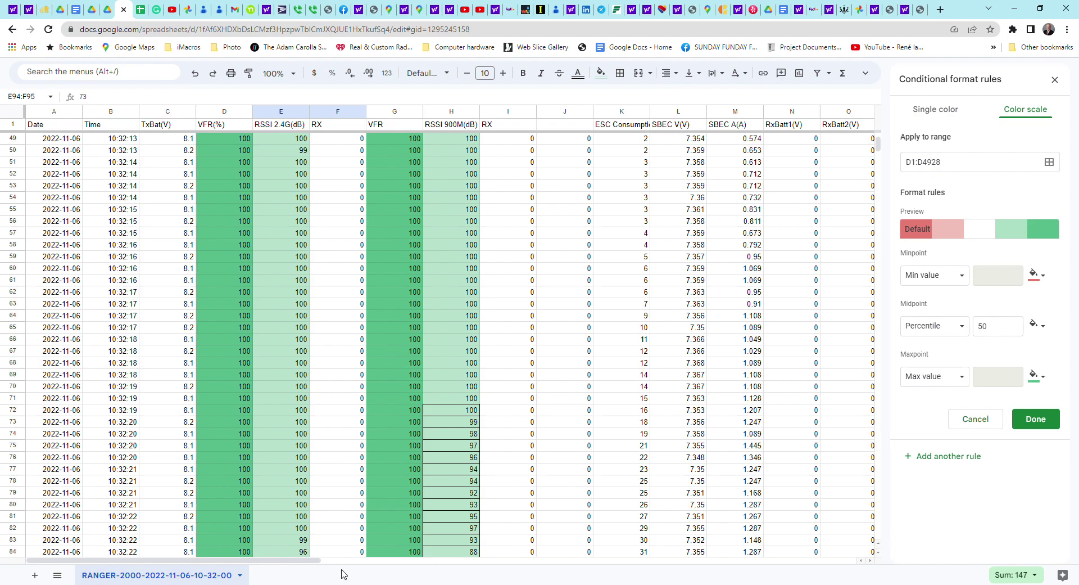
scroll(293, 472, "up", 2)
scroll(292, 472, "down", 2)
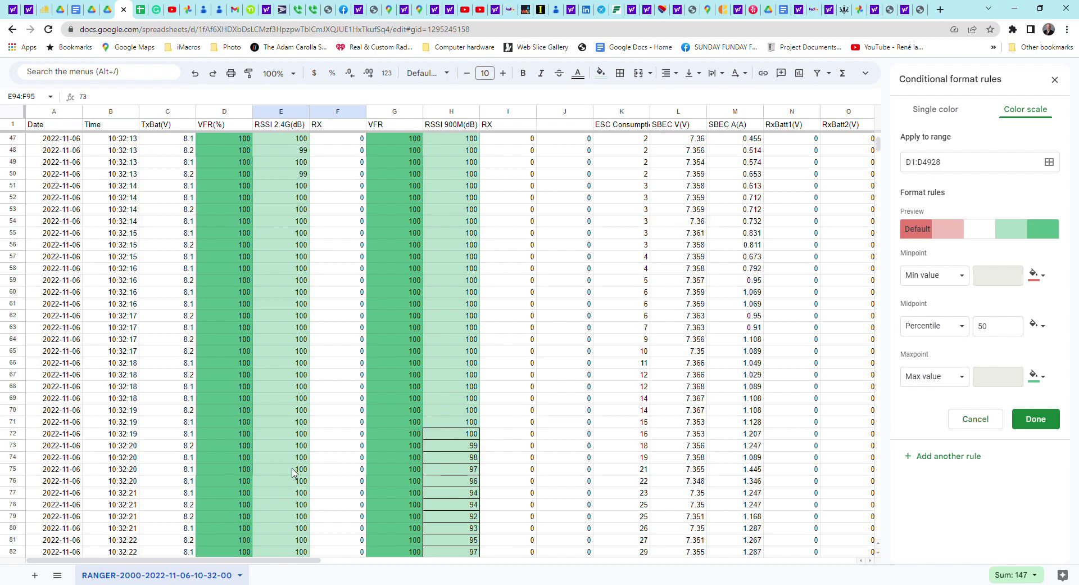
scroll(292, 473, "down", 1)
scroll(292, 472, "up", 1)
left_click_drag(131, 560, 691, 580)
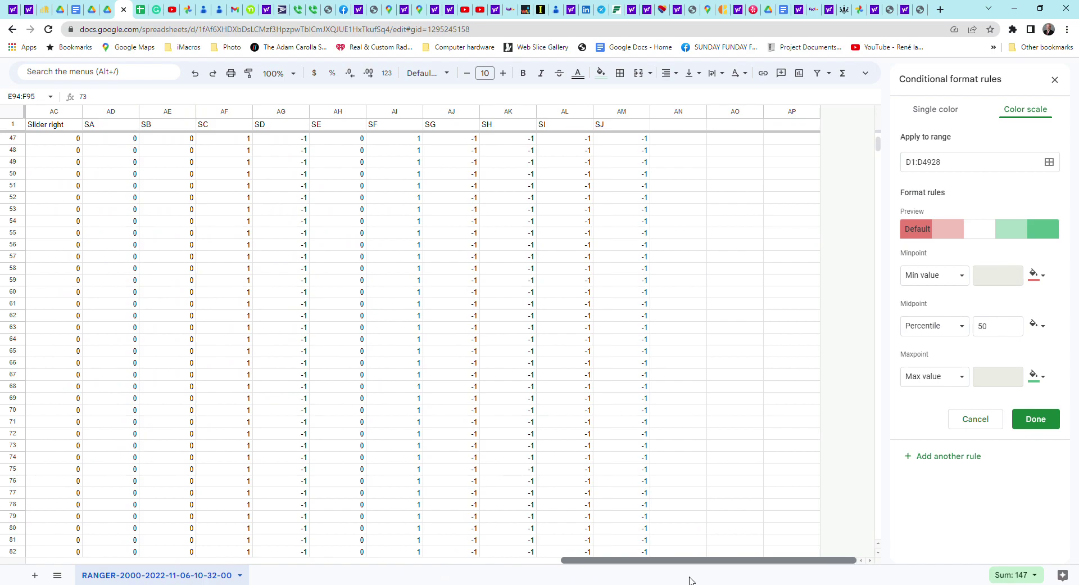
left_click_drag(691, 579, 457, 581)
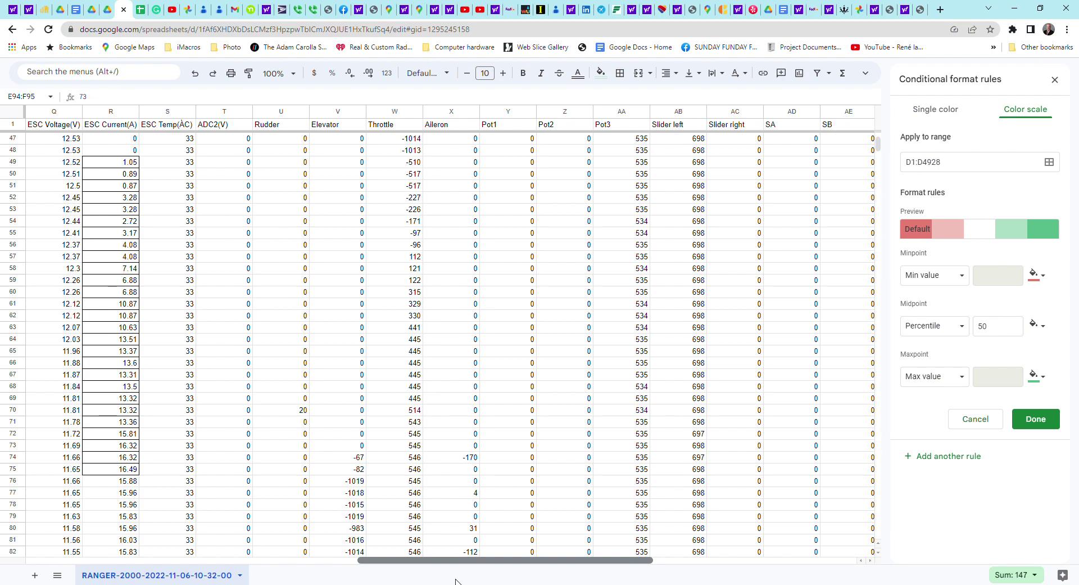
left_click_drag(456, 581, 121, 580)
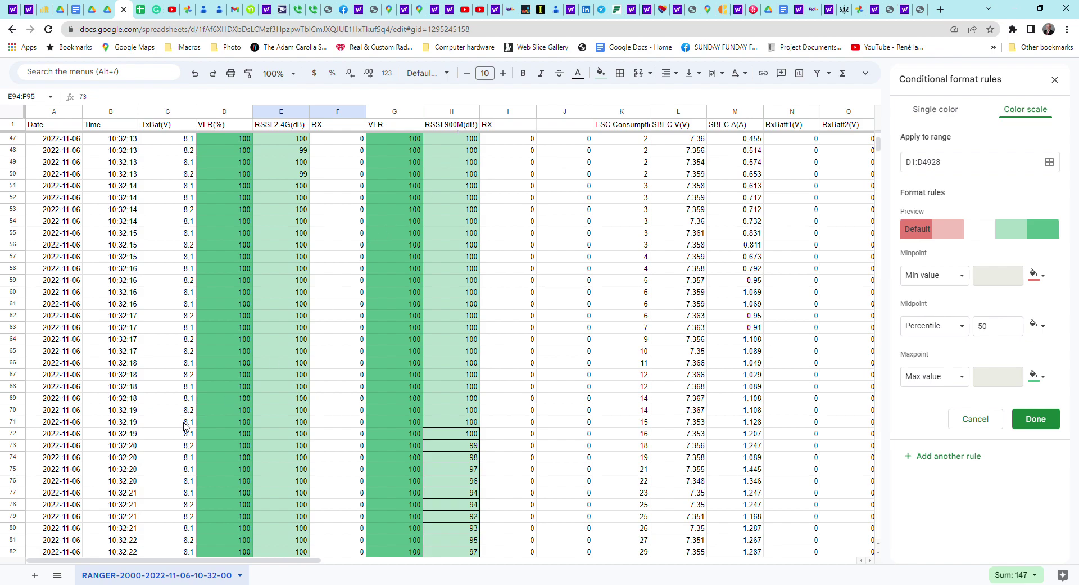
left_click_drag(150, 562, 231, 561)
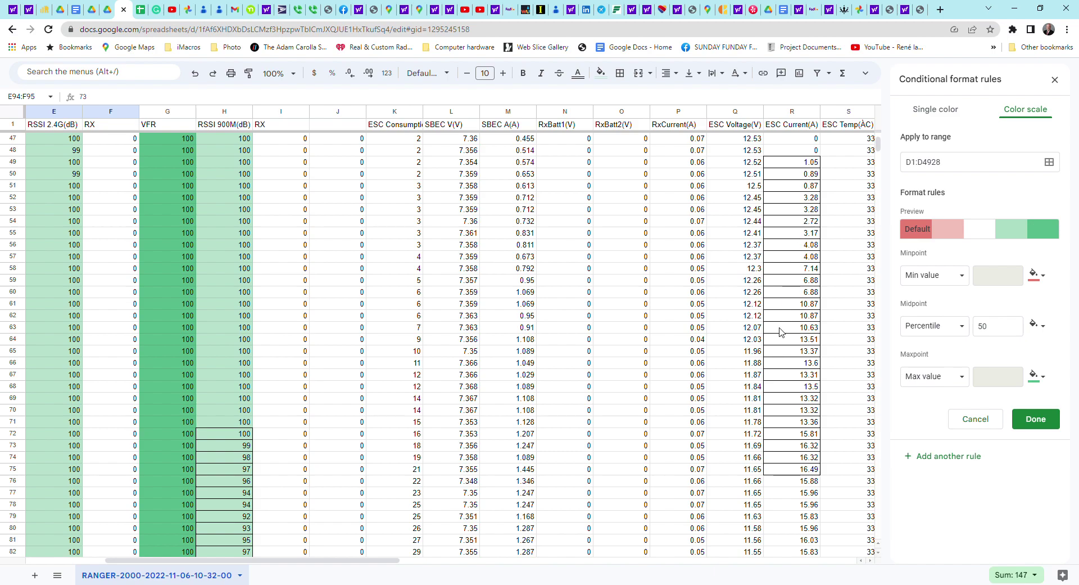
left_click_drag(307, 561, 349, 560)
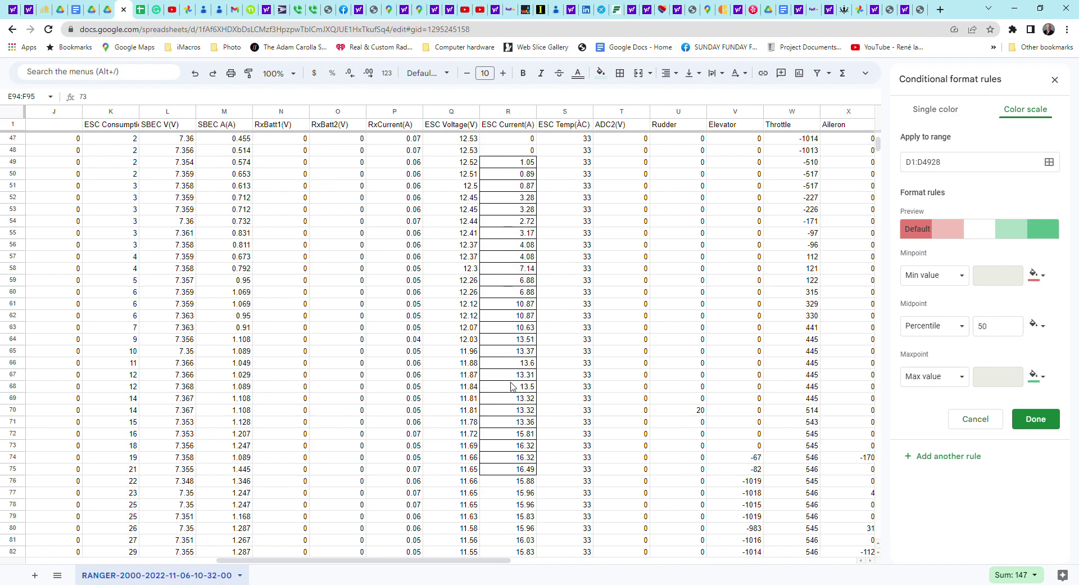
left_click_drag(438, 563, 303, 550)
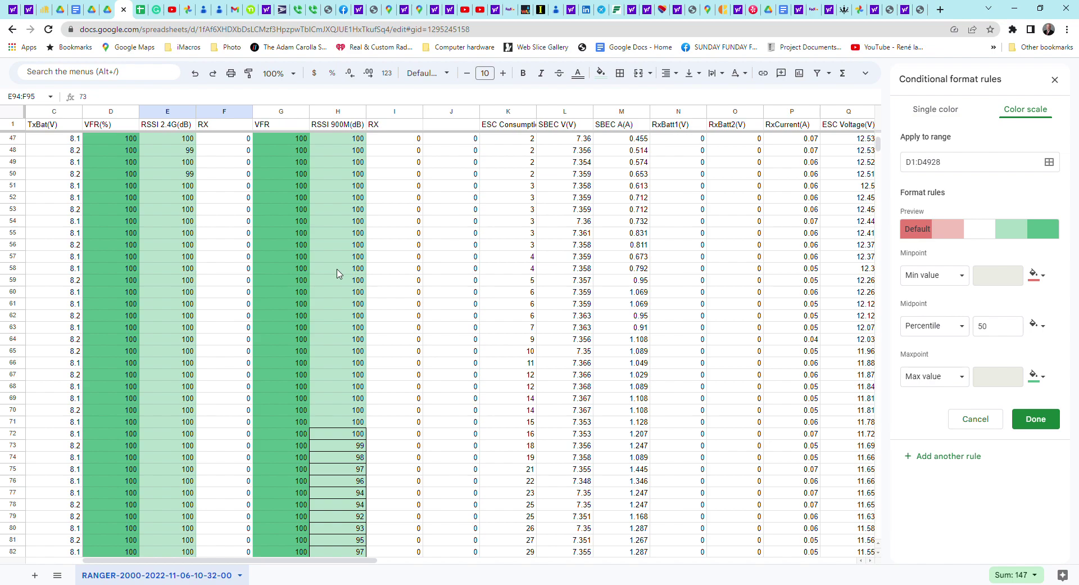
scroll(339, 274, "down", 4)
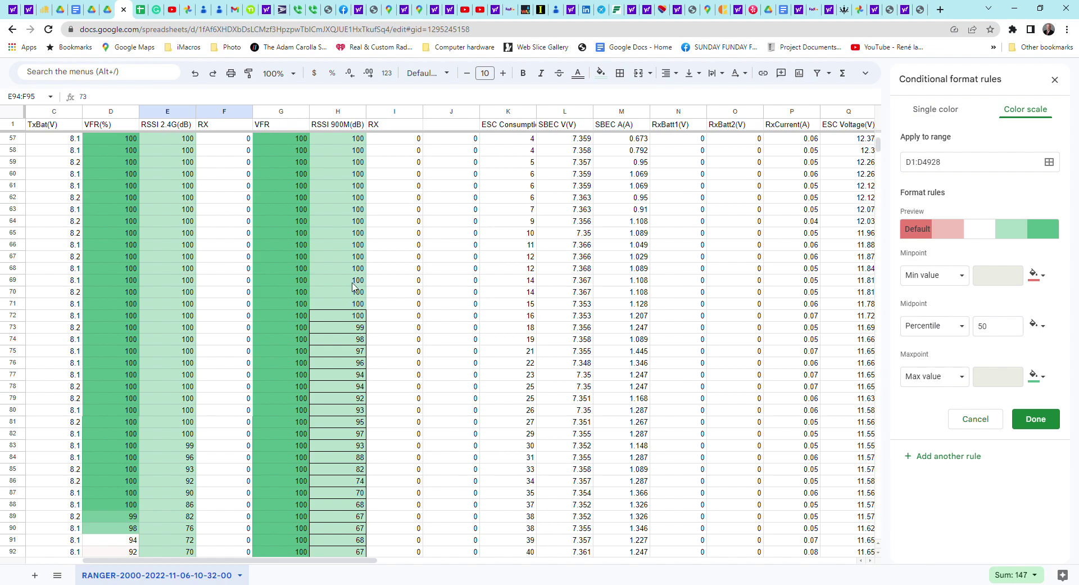
scroll(353, 287, "down", 1)
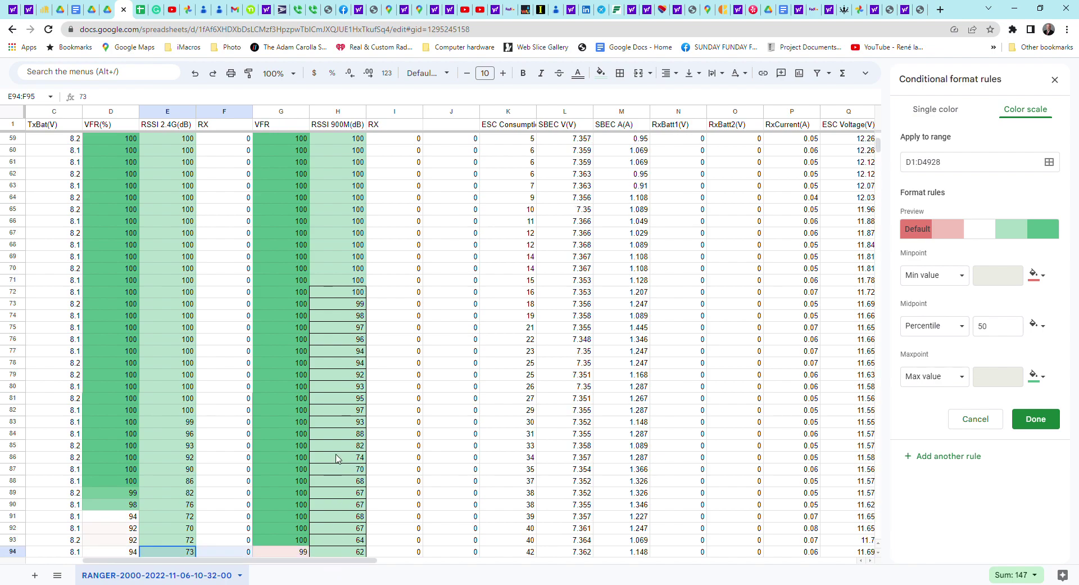
scroll(338, 458, "down", 1)
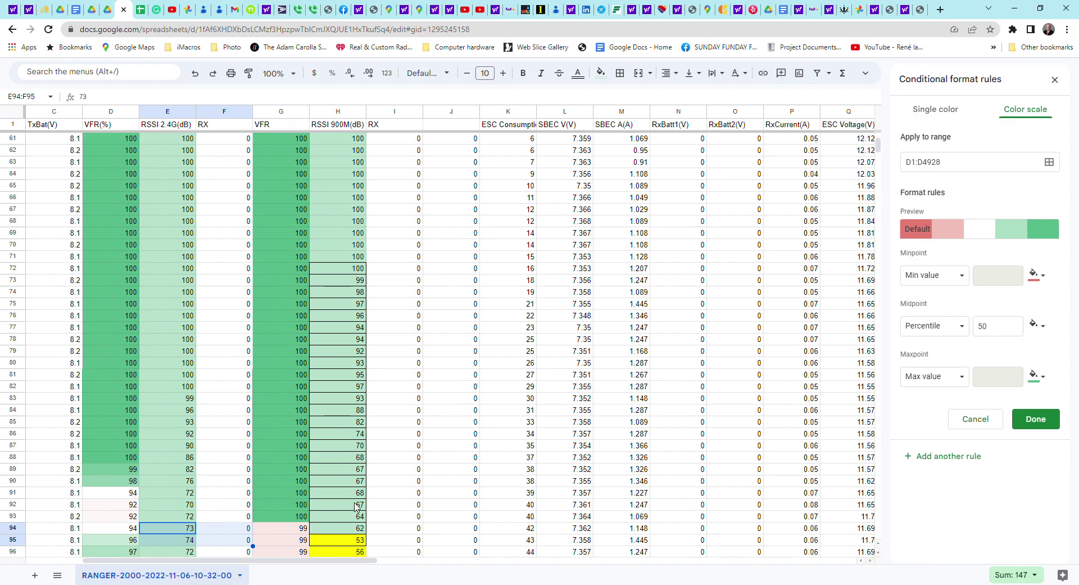
scroll(344, 484, "down", 11)
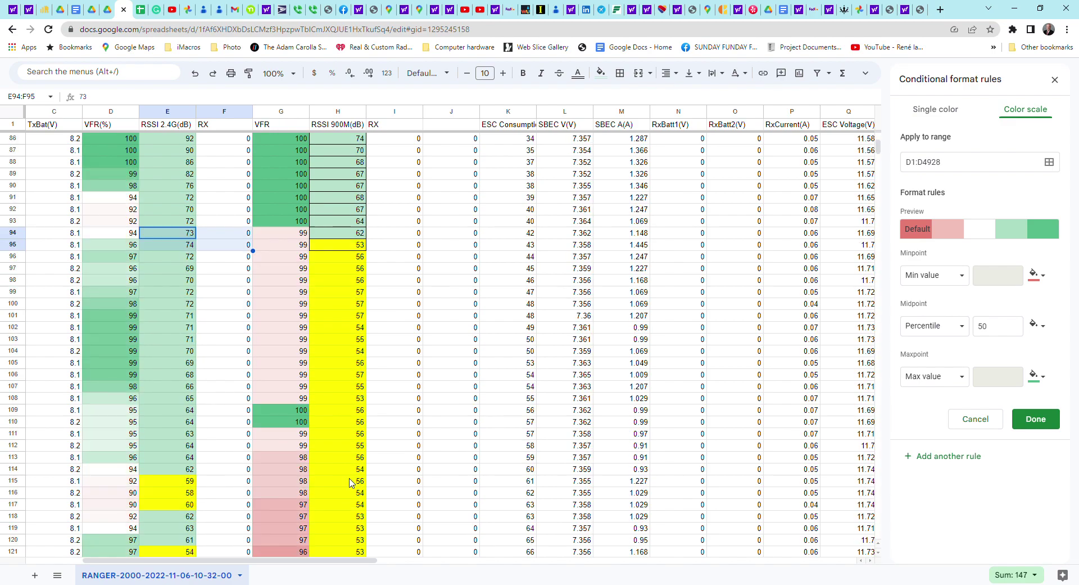
scroll(349, 482, "down", 12)
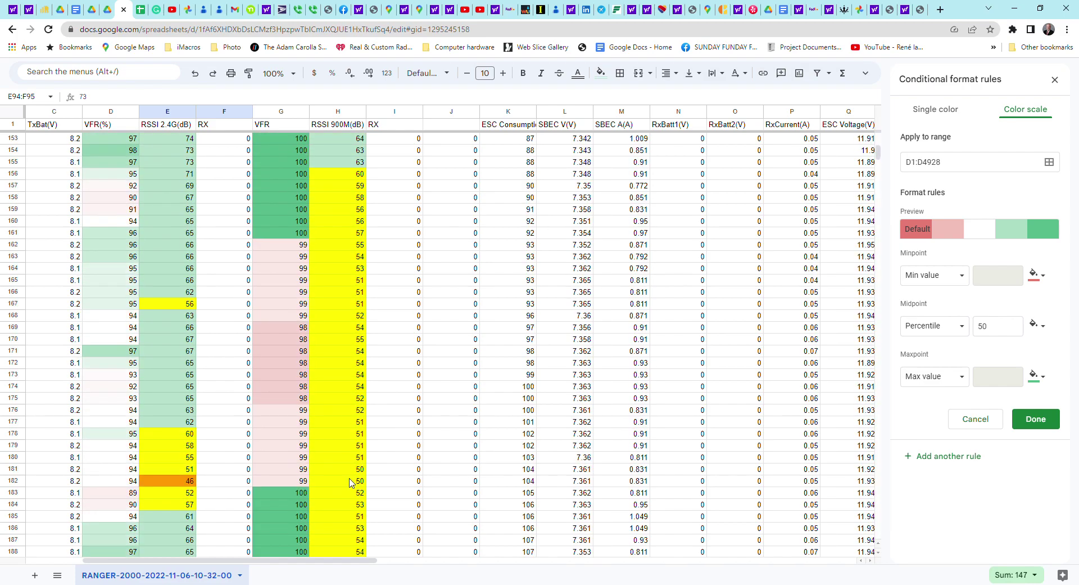
scroll(350, 482, "down", 10)
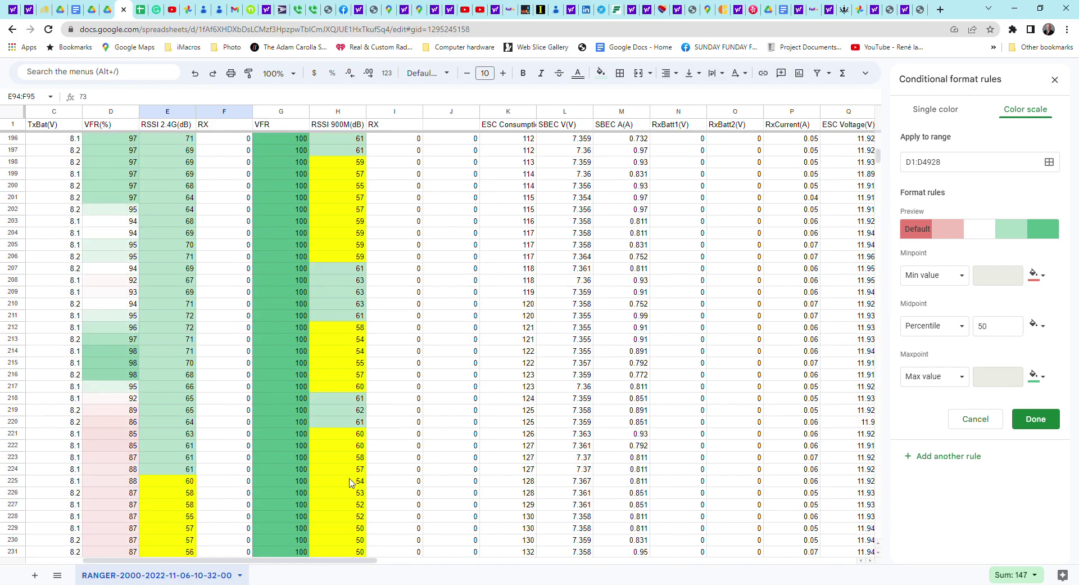
scroll(349, 482, "down", 7)
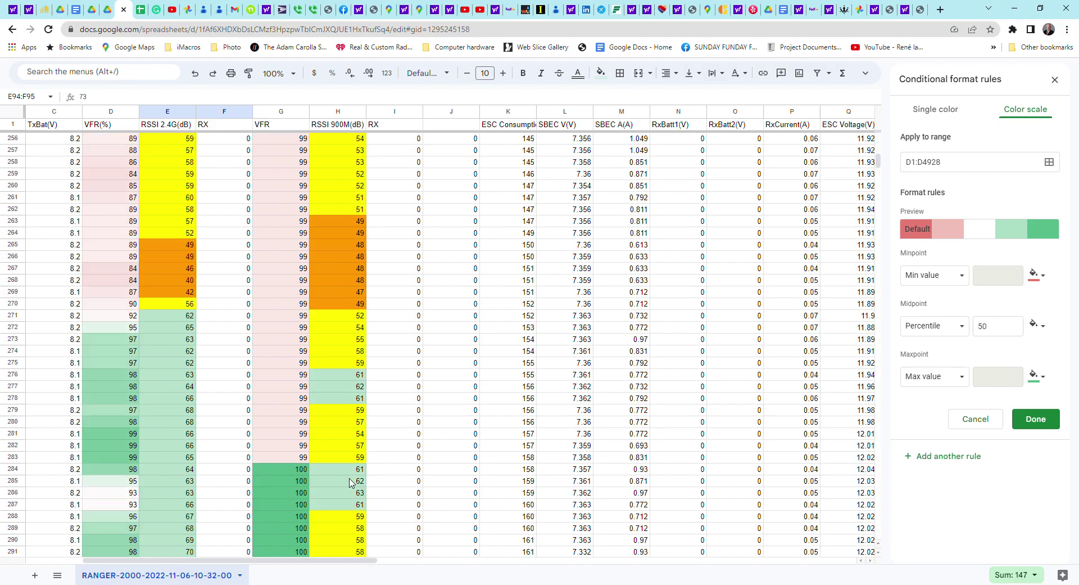
scroll(360, 295, "up", 1)
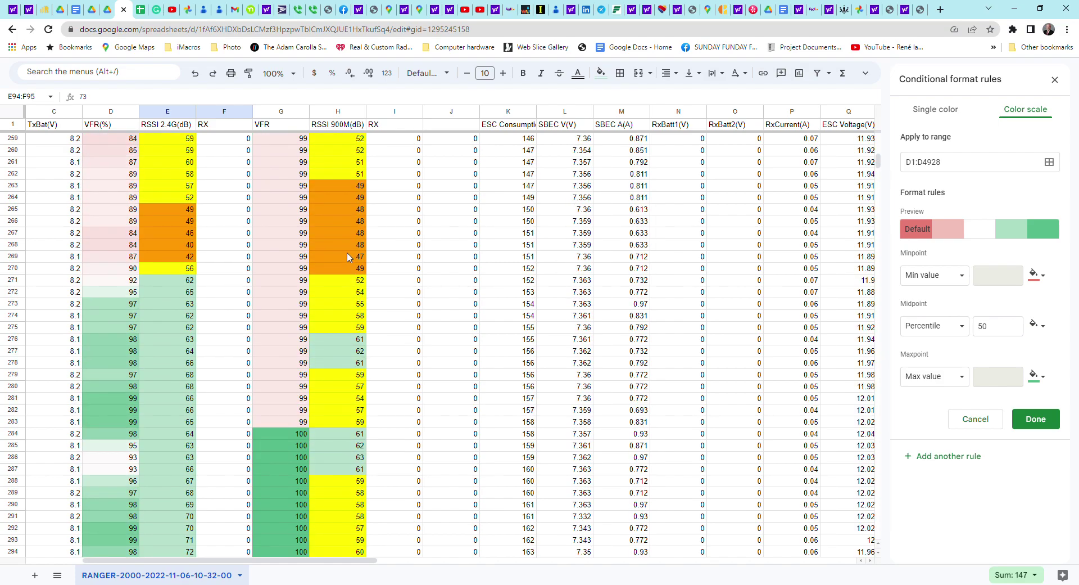
scroll(339, 334, "down", 9)
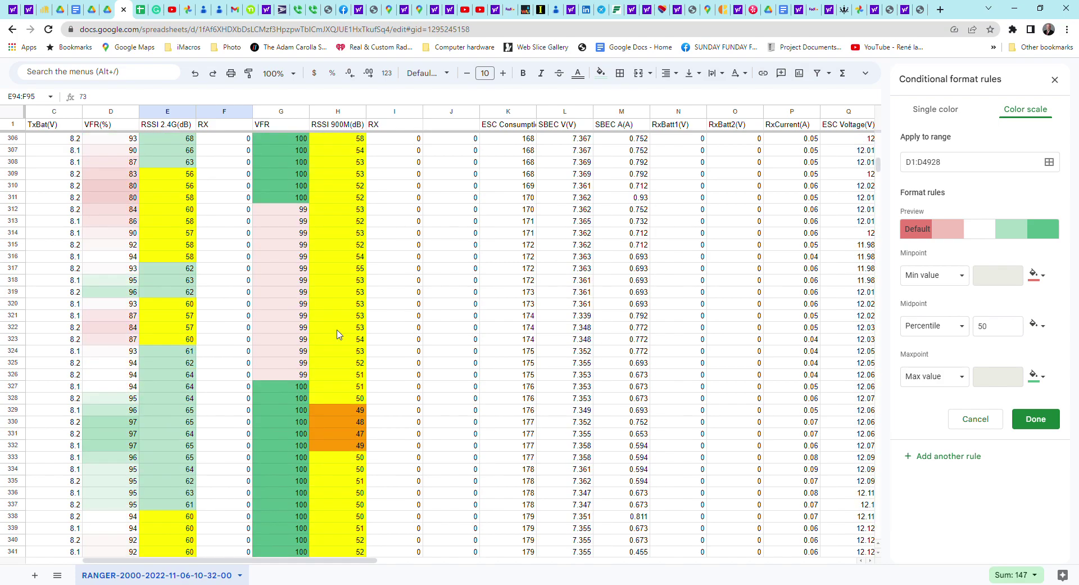
scroll(339, 334, "down", 11)
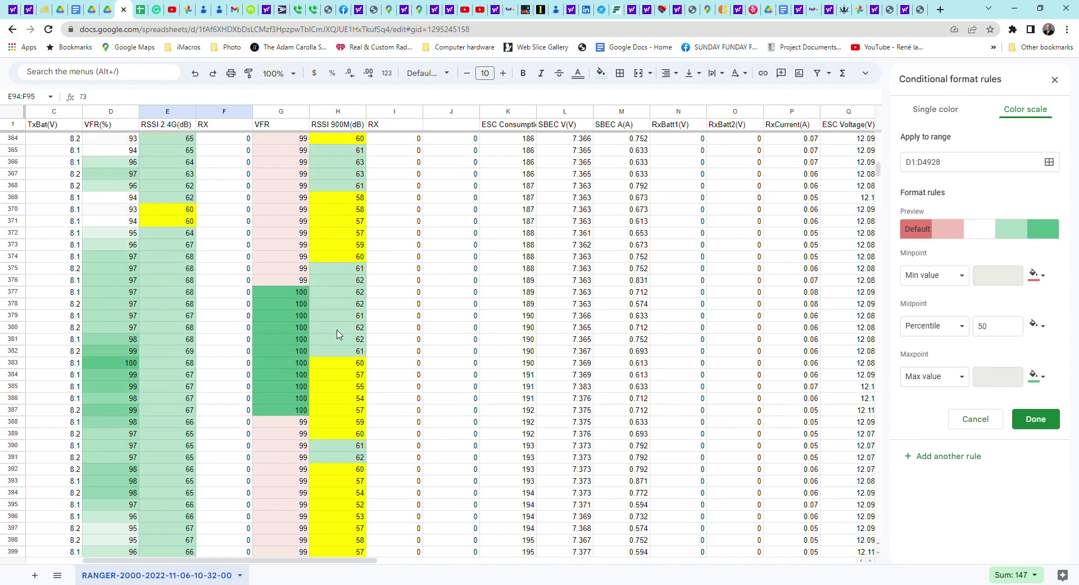
scroll(339, 334, "down", 8)
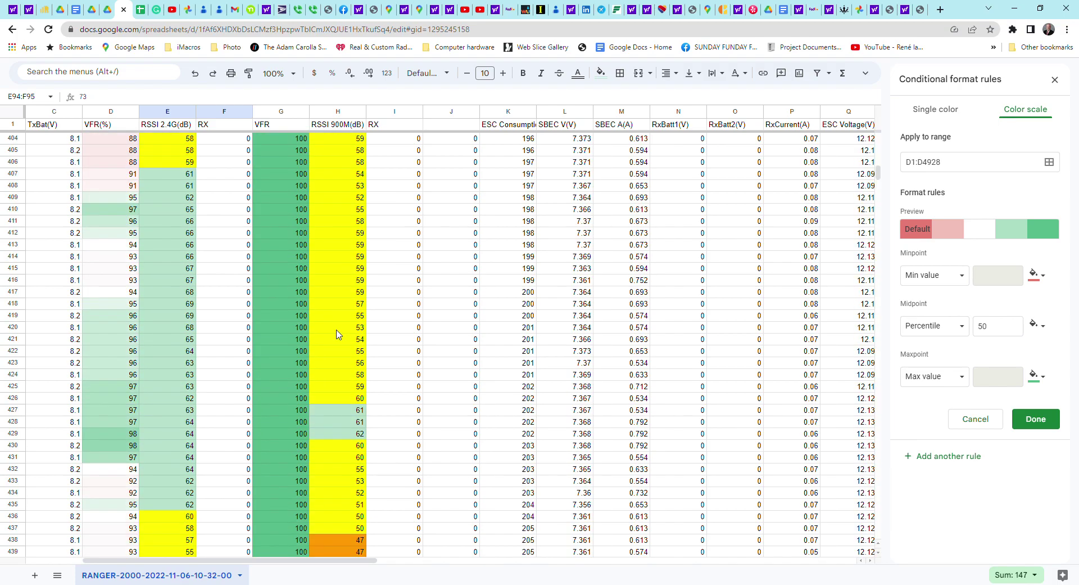
scroll(339, 334, "up", 16)
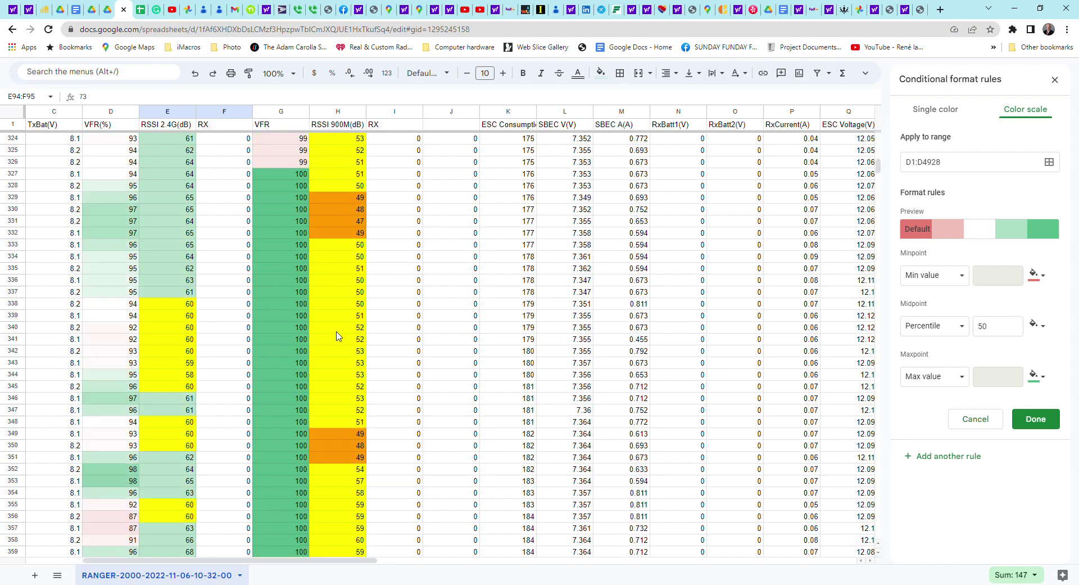
scroll(337, 343, "up", 20)
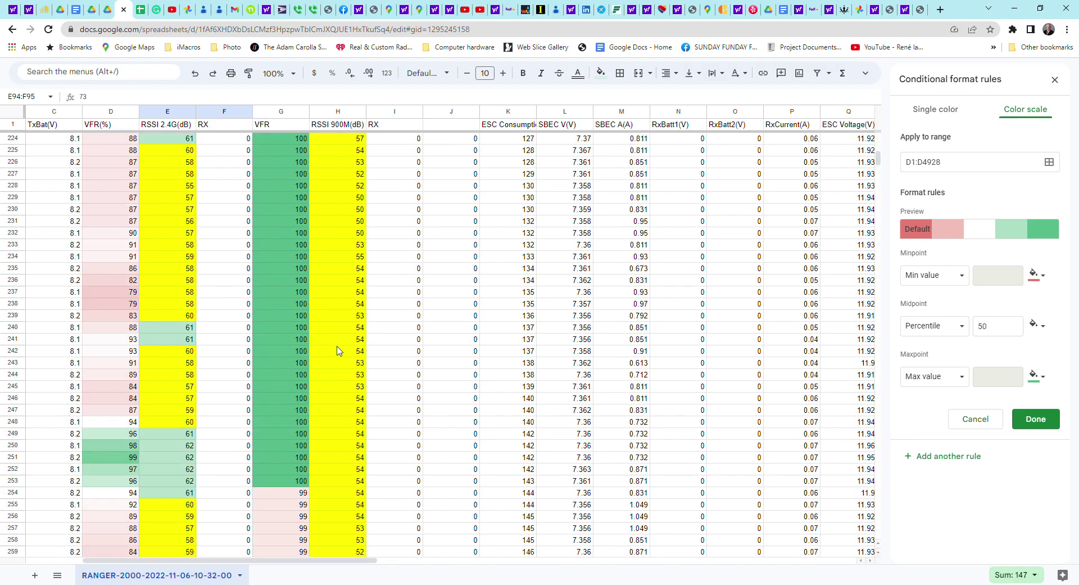
scroll(338, 350, "up", 20)
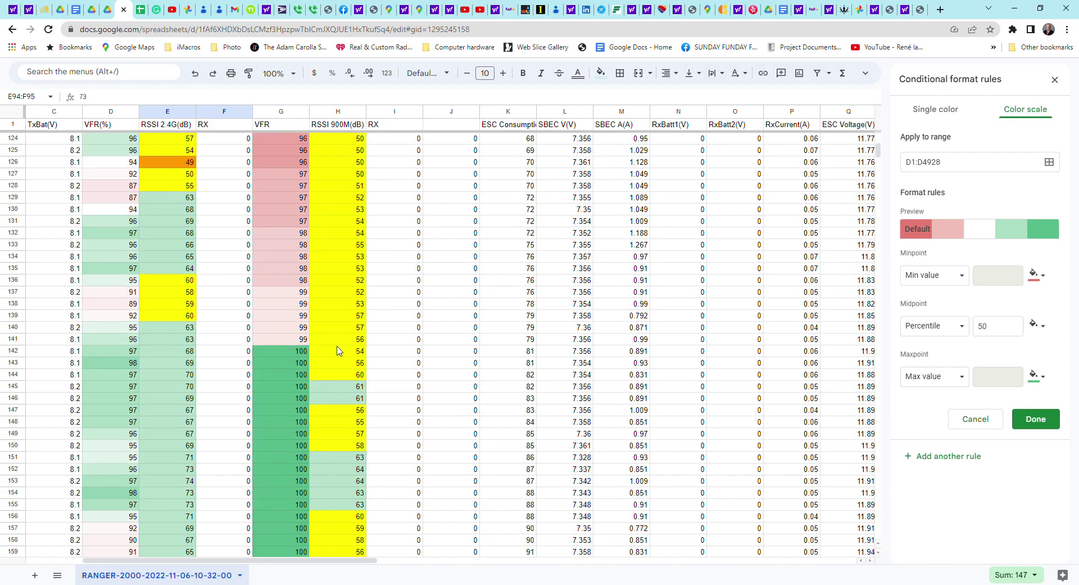
scroll(337, 351, "up", 15)
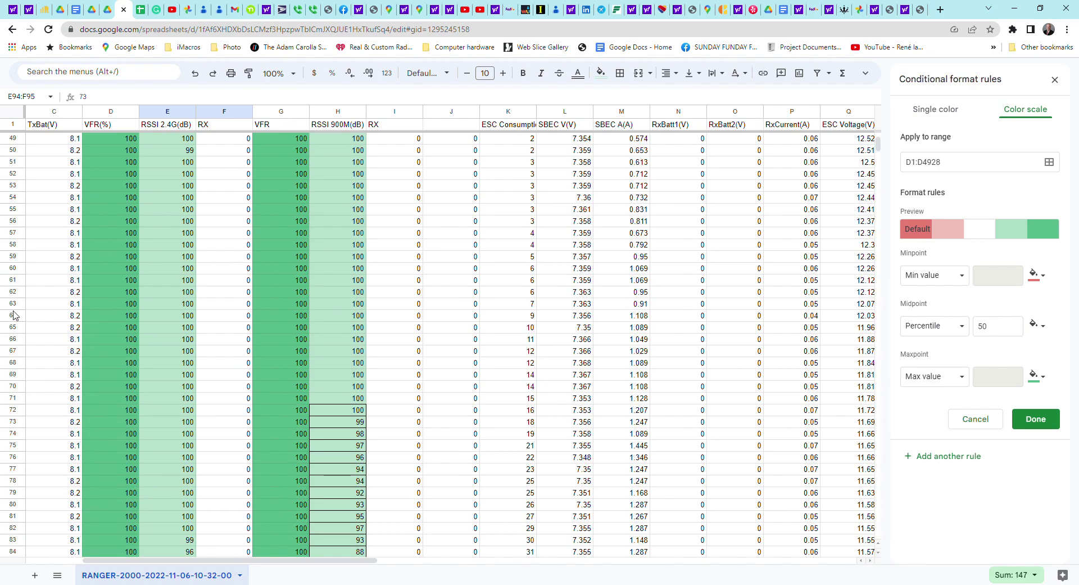
scroll(313, 441, "down", 2)
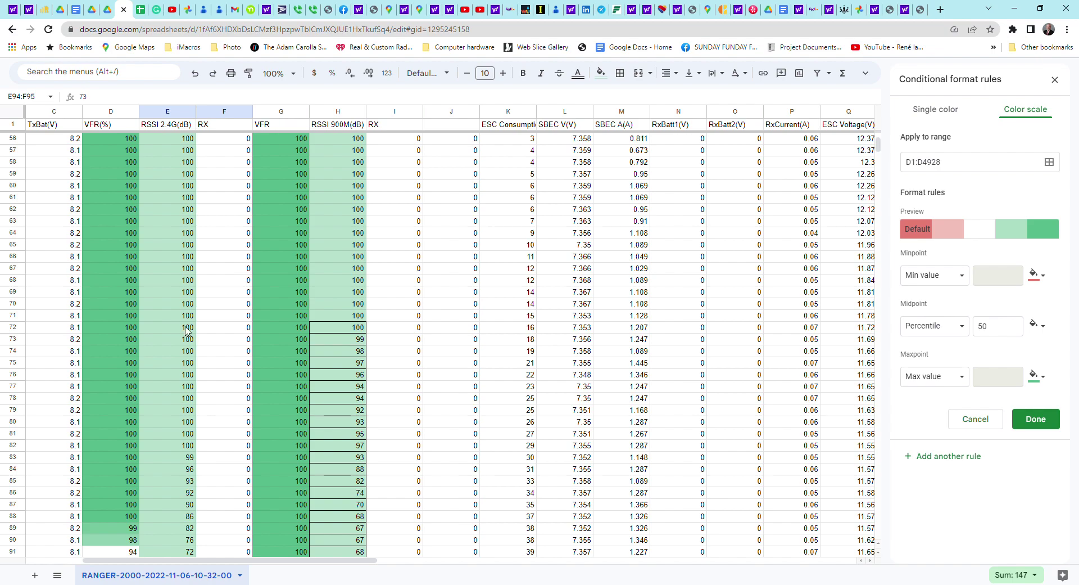
scroll(189, 345, "down", 1)
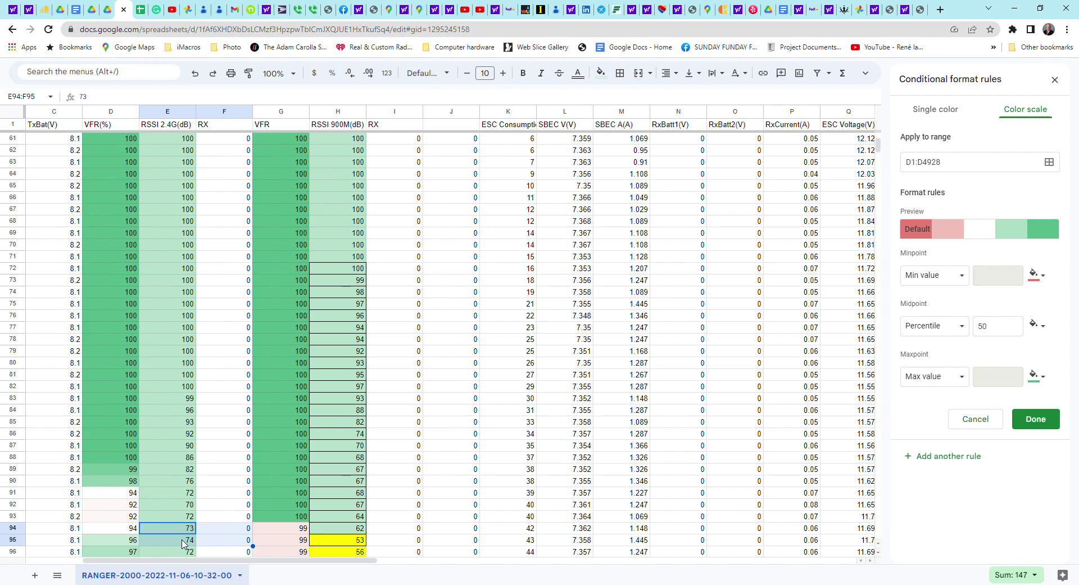
scroll(189, 488, "down", 6)
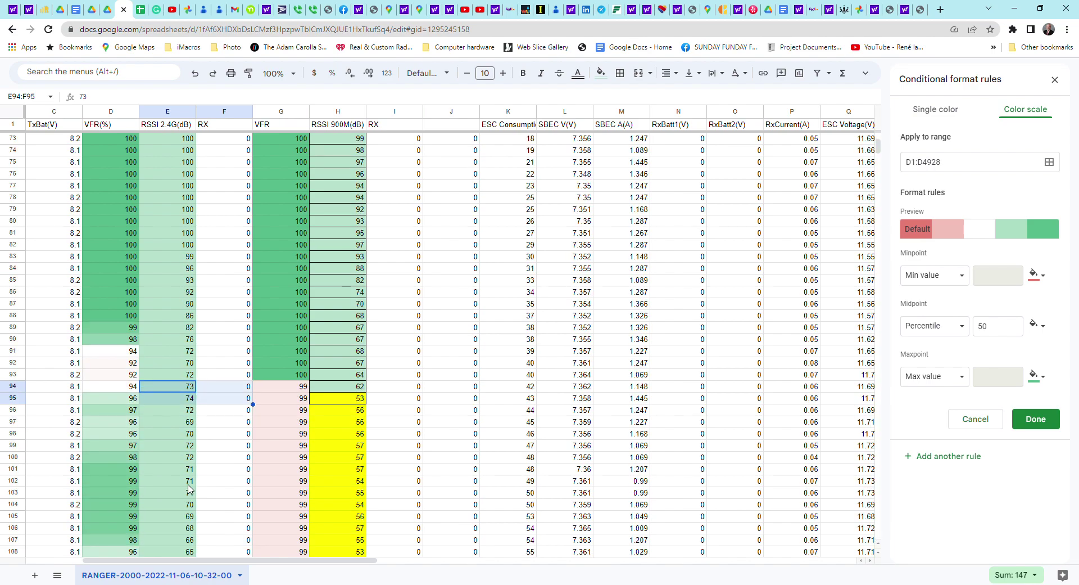
scroll(189, 488, "down", 3)
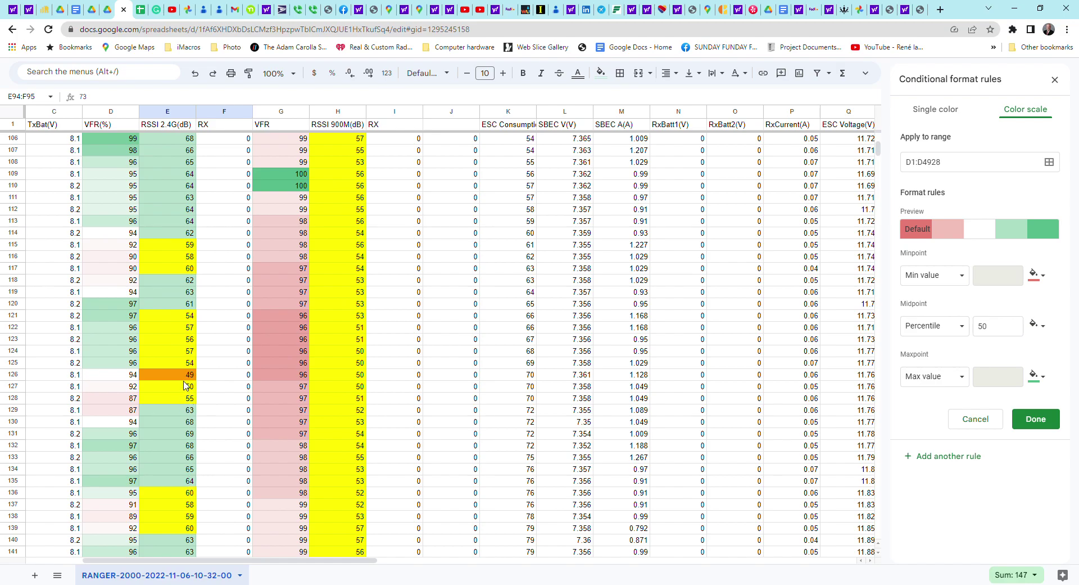
scroll(178, 415, "down", 12)
scroll(178, 415, "down", 15)
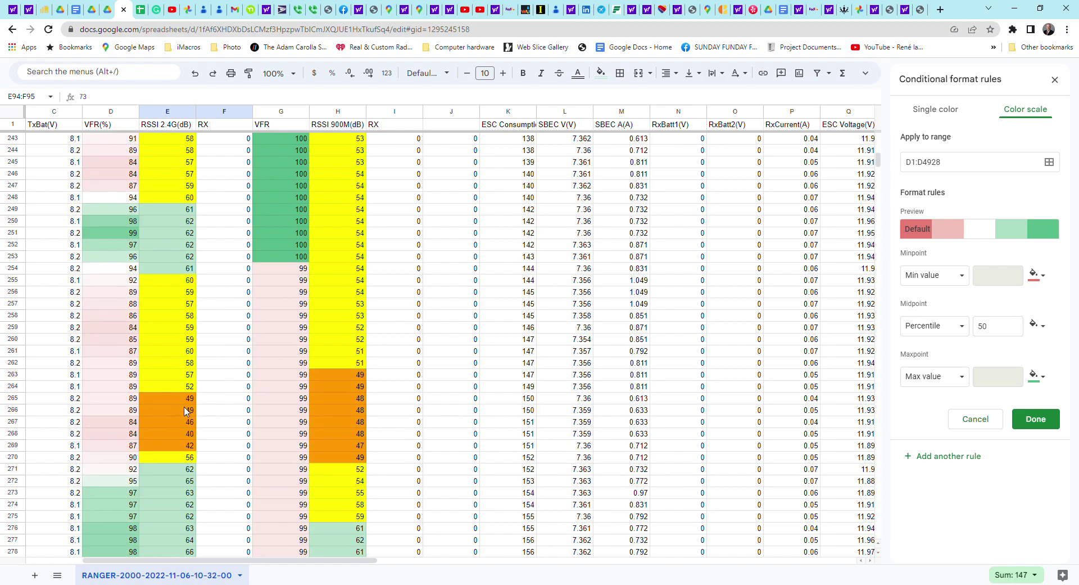
scroll(184, 457, "down", 9)
scroll(185, 457, "down", 20)
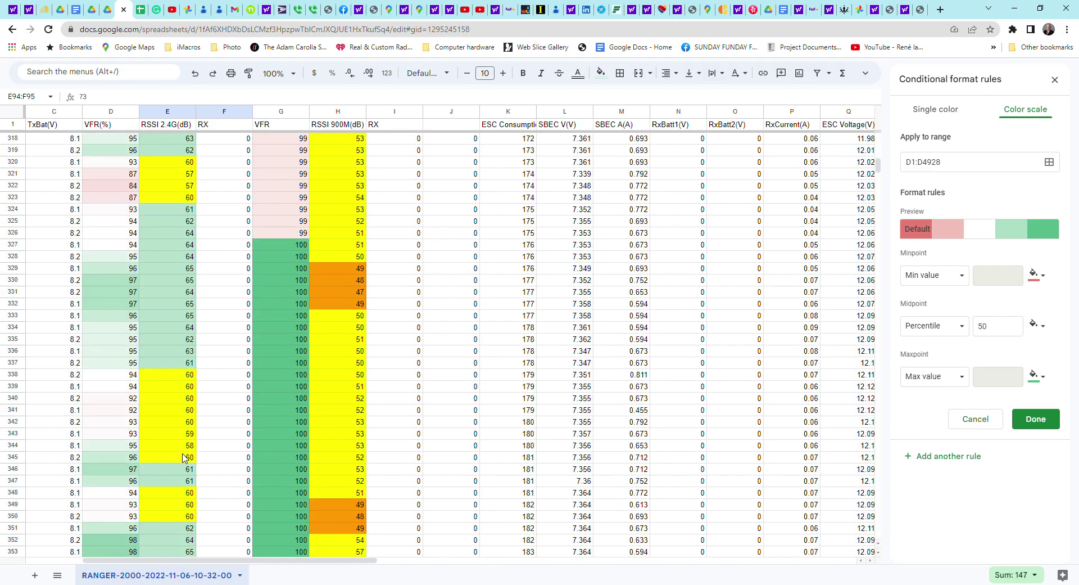
scroll(184, 457, "down", 14)
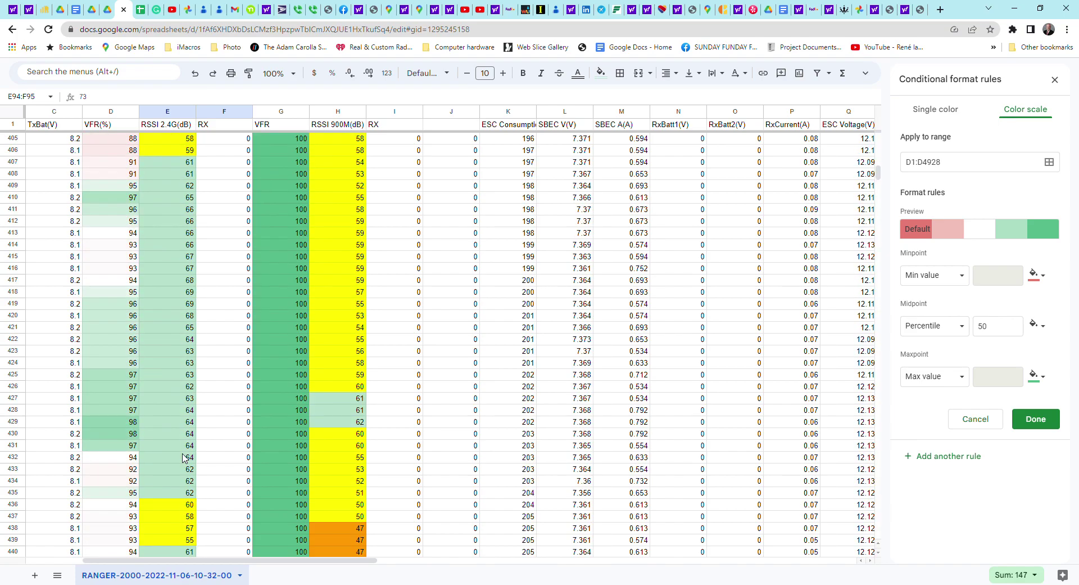
scroll(185, 457, "down", 18)
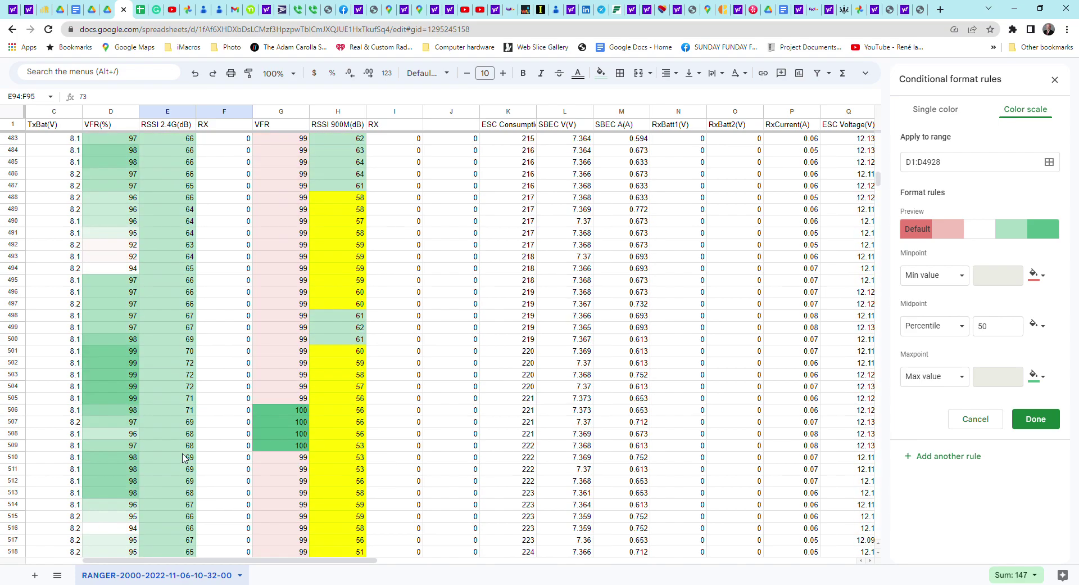
scroll(184, 457, "up", 1)
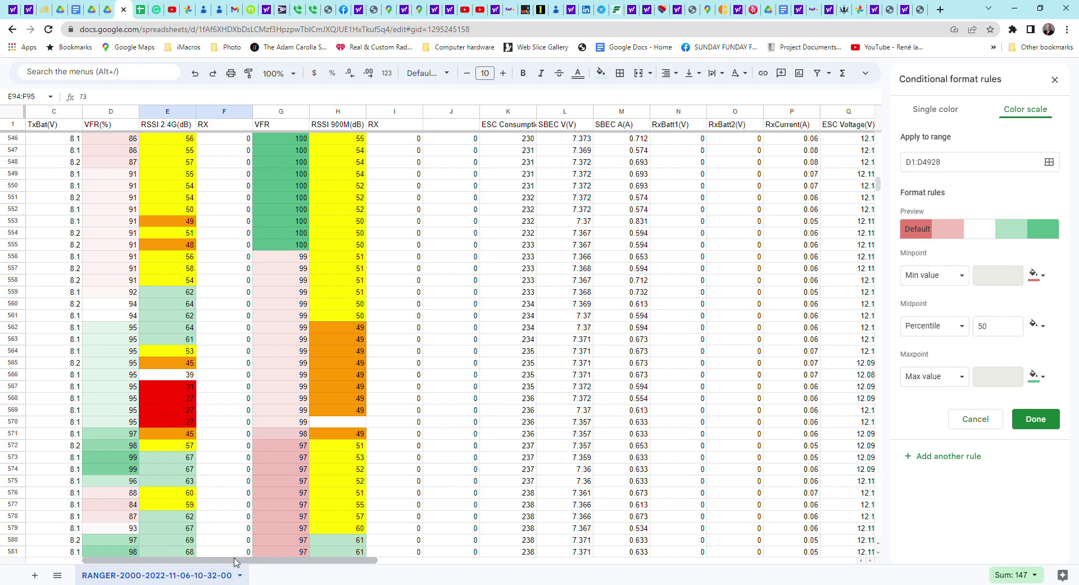
scroll(278, 485, "down", 6)
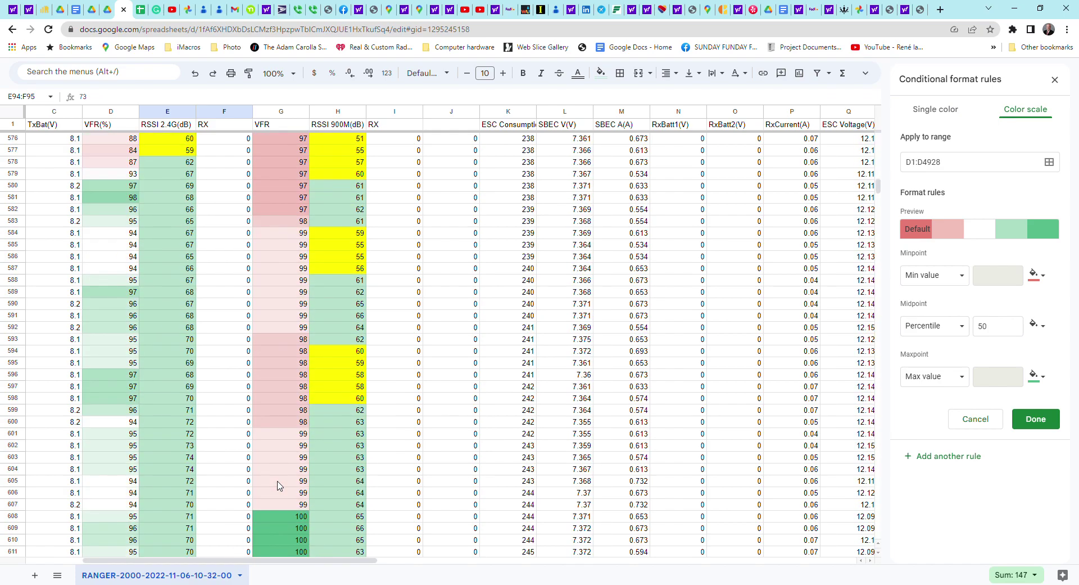
scroll(278, 485, "down", 15)
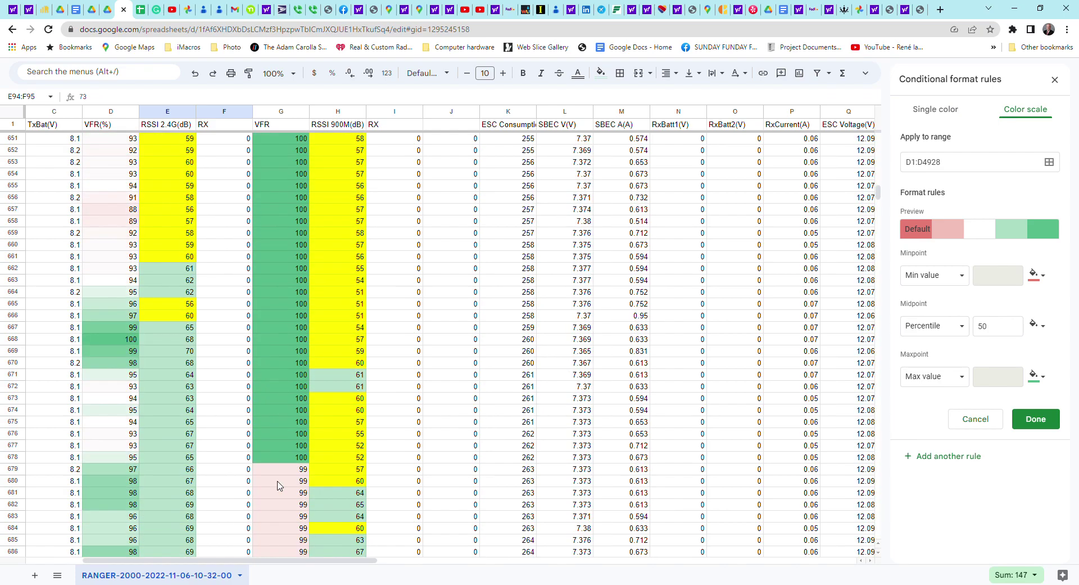
scroll(278, 485, "down", 3)
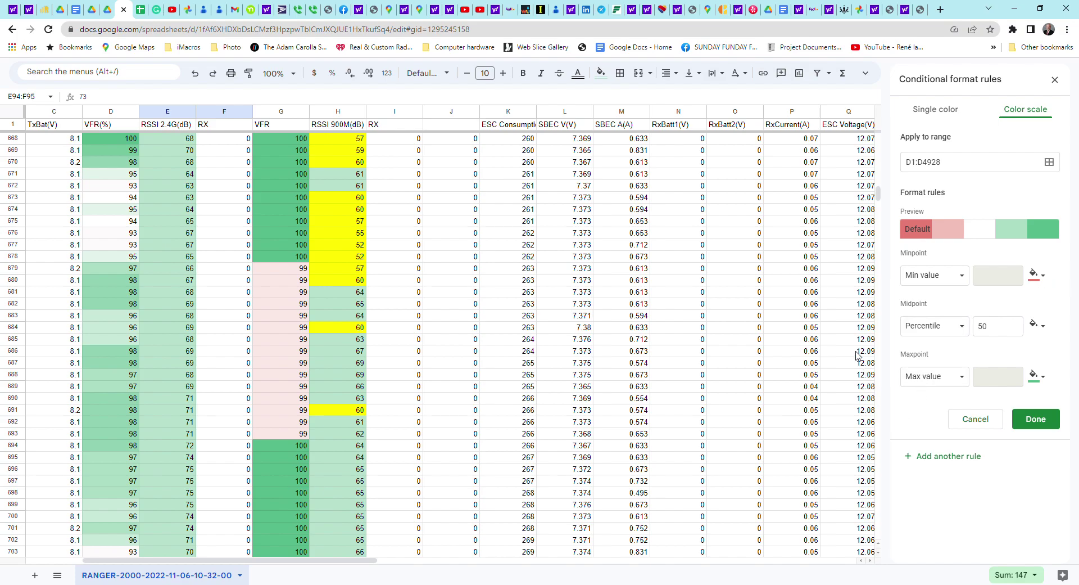
left_click_drag(878, 194, 854, 535)
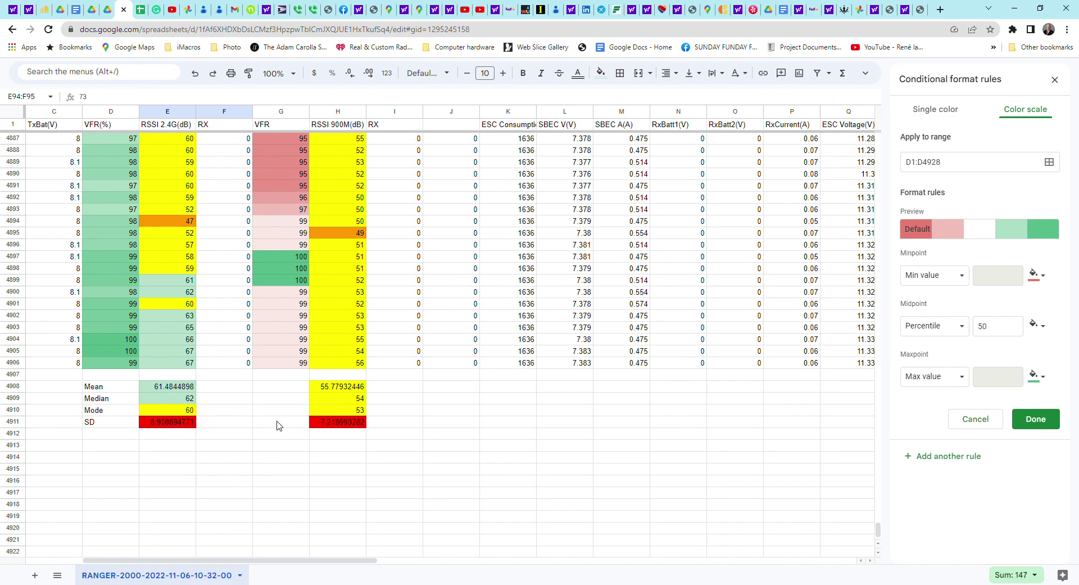
scroll(257, 329, "up", 4)
scroll(225, 348, "up", 4)
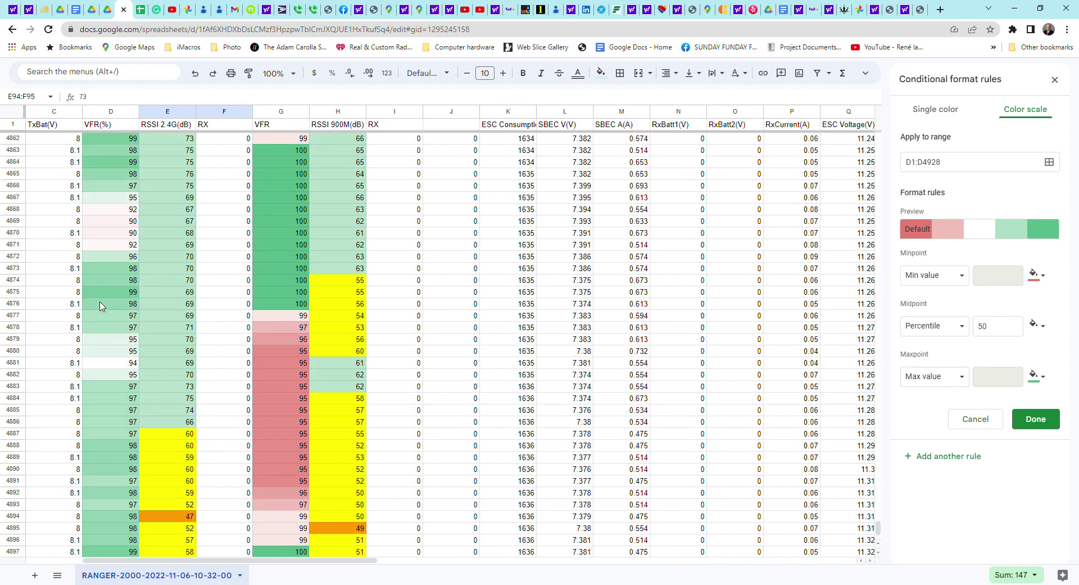
scroll(123, 329, "up", 9)
scroll(123, 328, "up", 12)
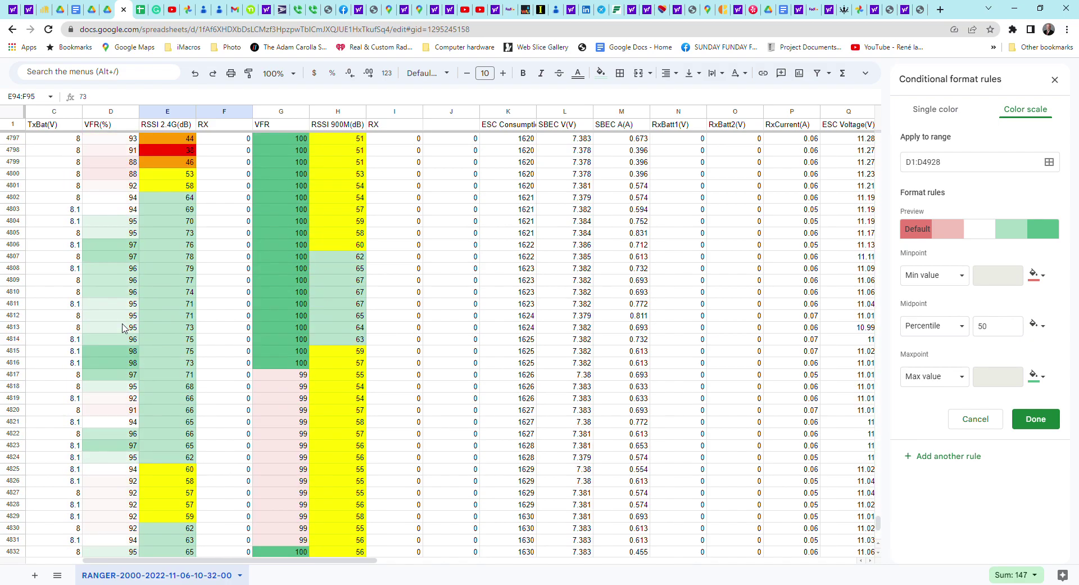
scroll(124, 328, "up", 8)
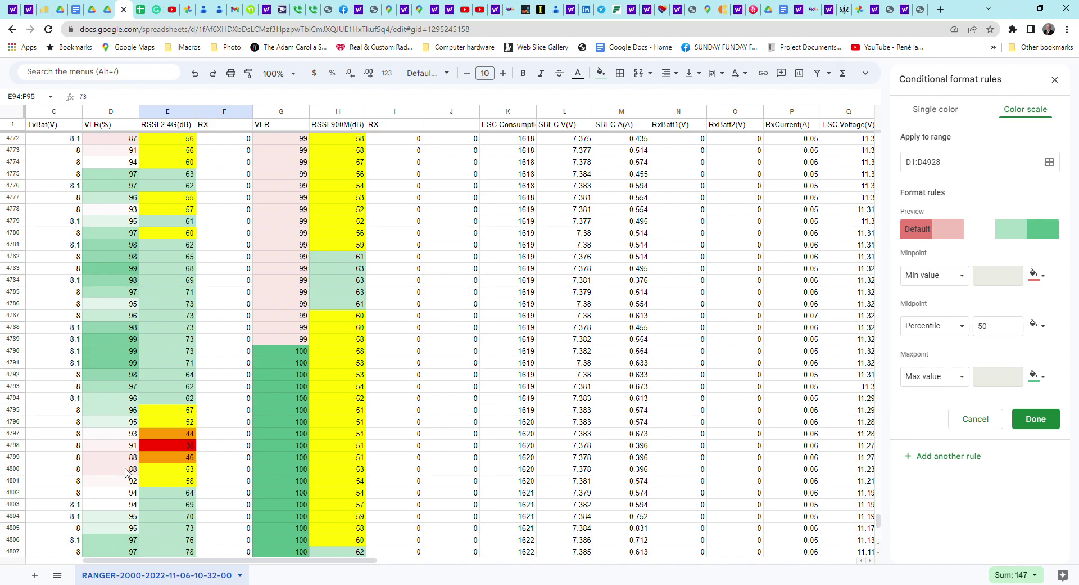
scroll(113, 448, "up", 6)
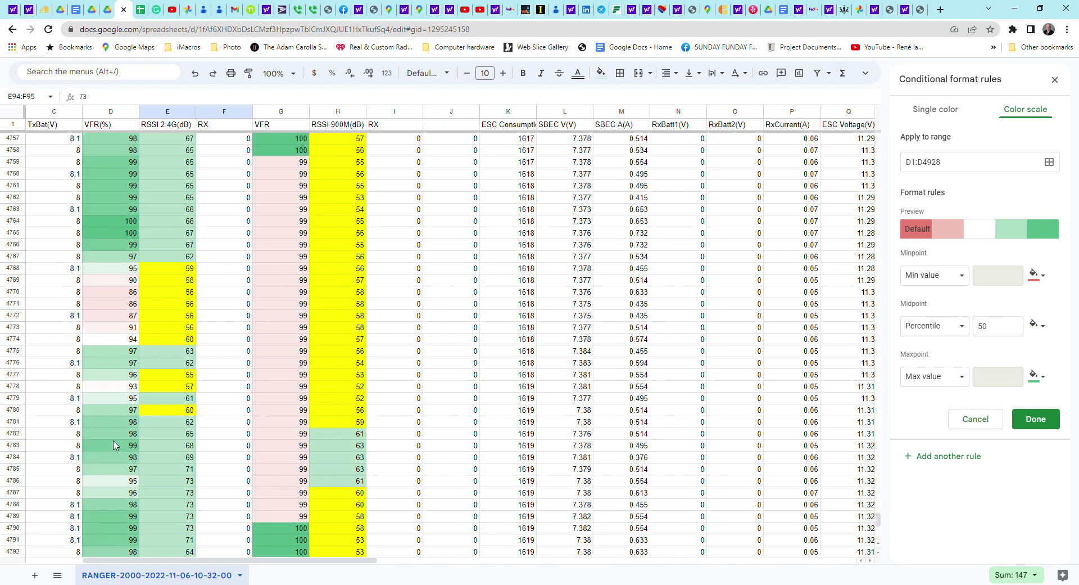
scroll(102, 406, "up", 13)
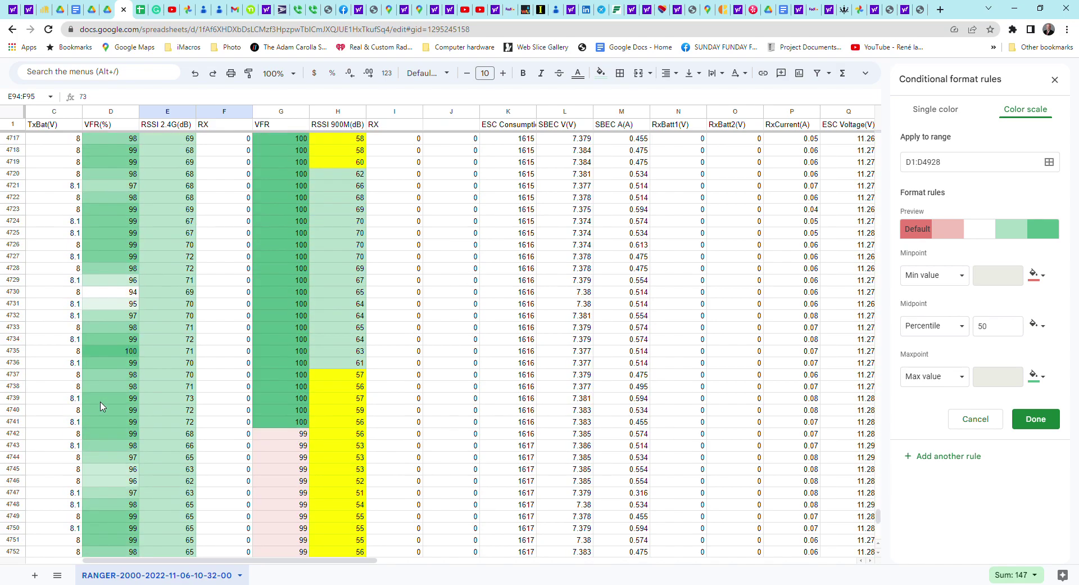
scroll(103, 406, "up", 12)
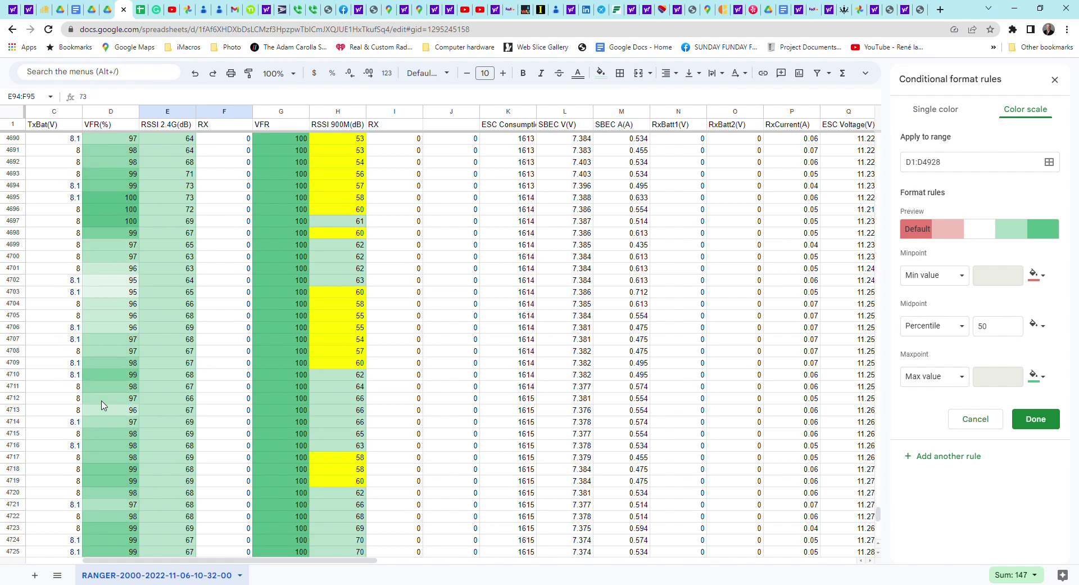
scroll(102, 404, "up", 7)
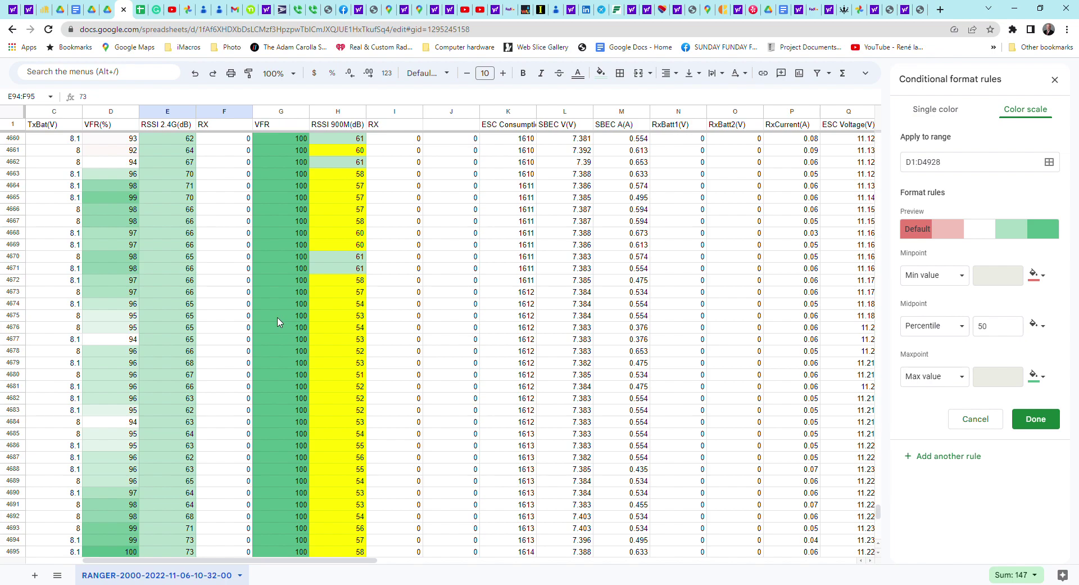
scroll(277, 322, "down", 7)
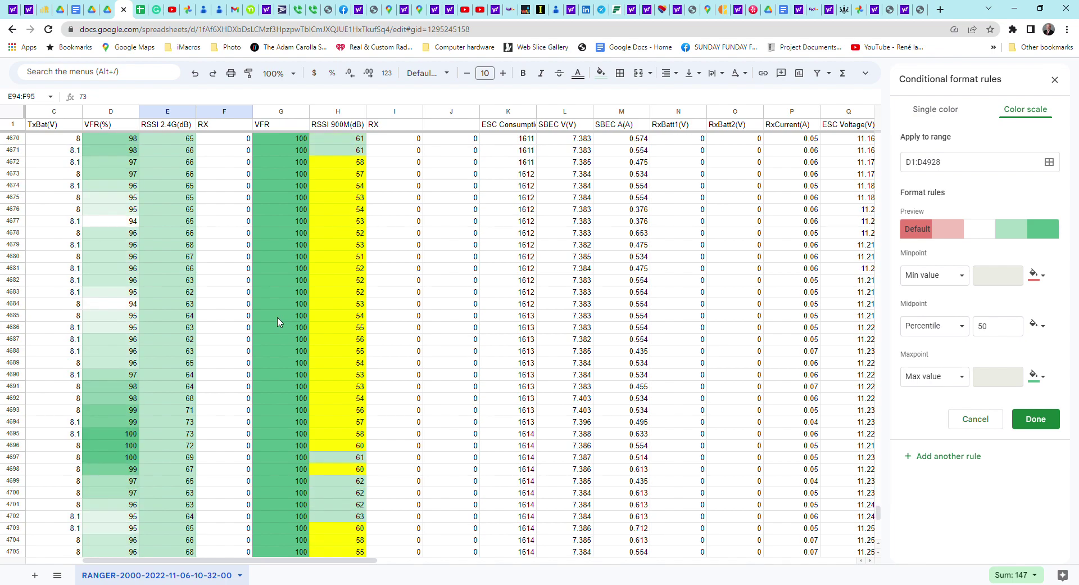
scroll(279, 320, "down", 12)
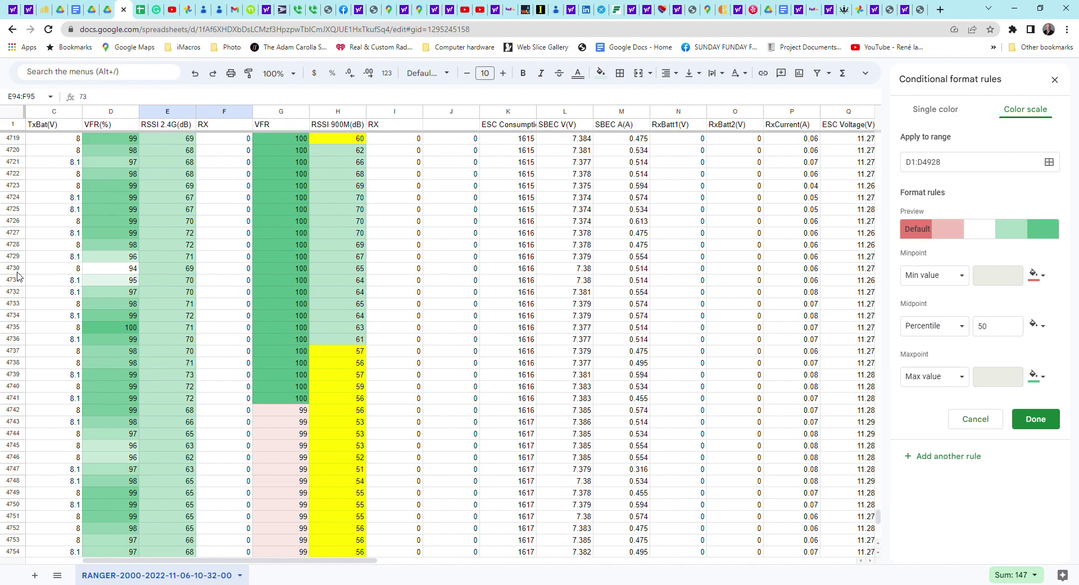
scroll(135, 320, "up", 1)
scroll(134, 319, "up", 13)
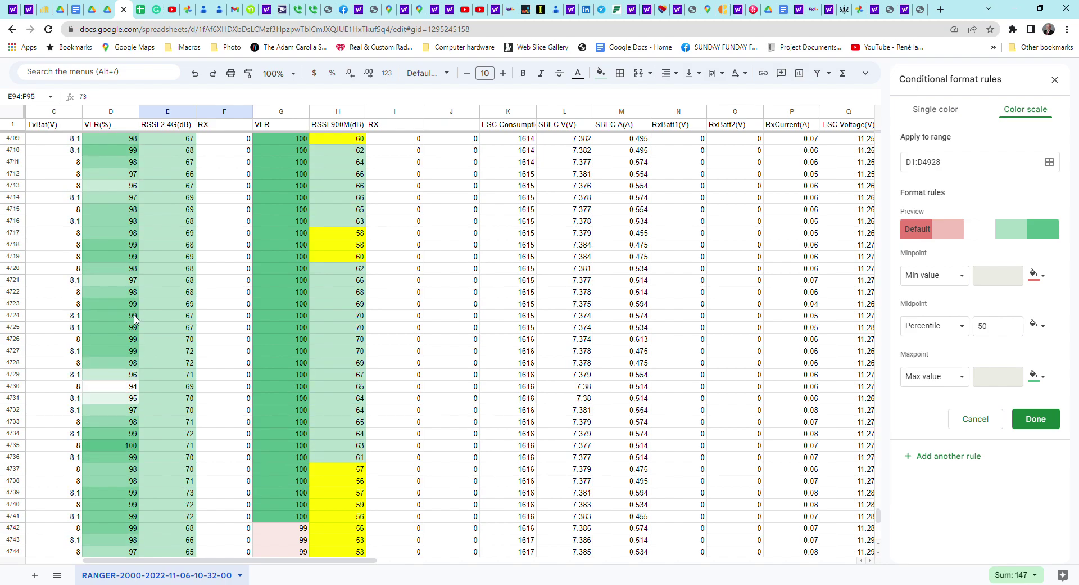
scroll(135, 319, "up", 11)
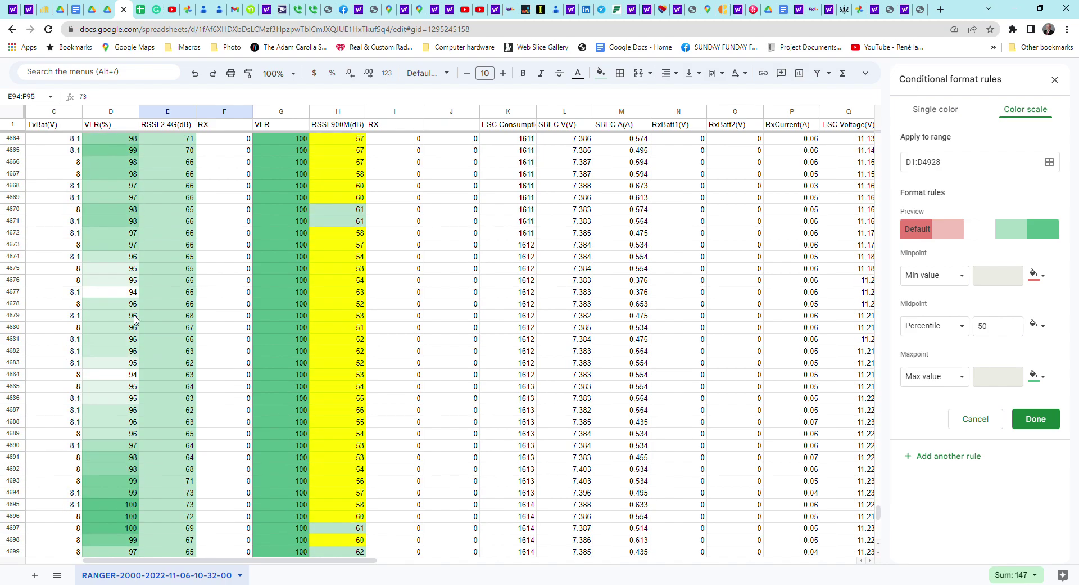
scroll(159, 313, "up", 2)
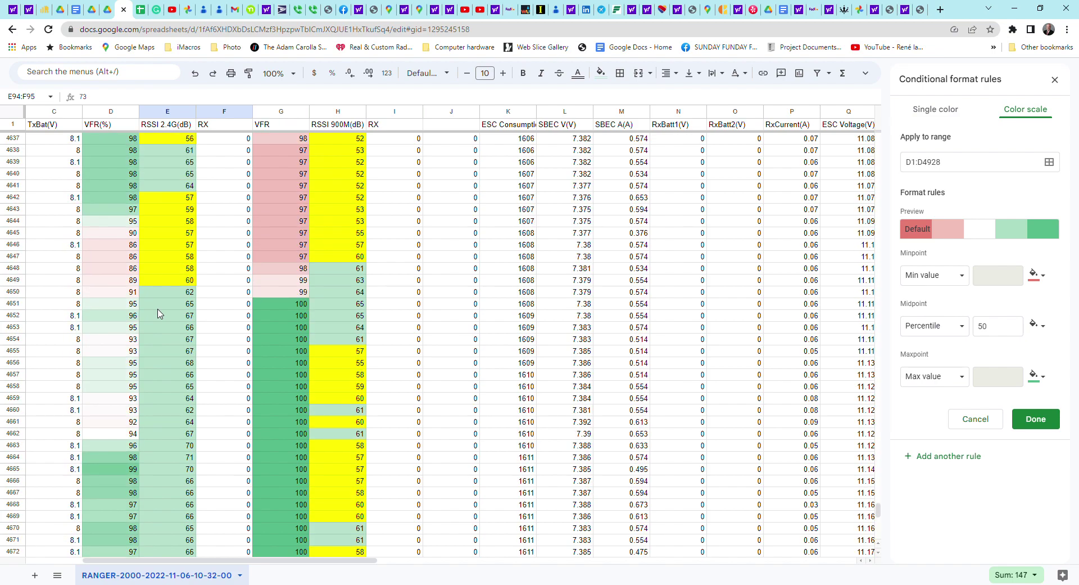